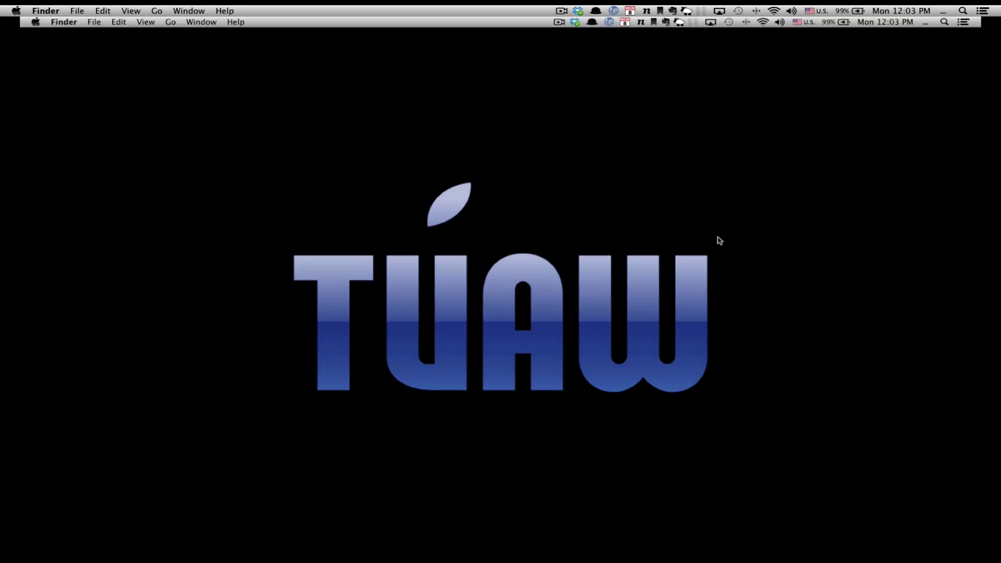
Step: Open DollyDrive Revo's Dolly Clone page from the menu bar and move its window to the upper left
left_click(687, 10)
left_click(555, 211)
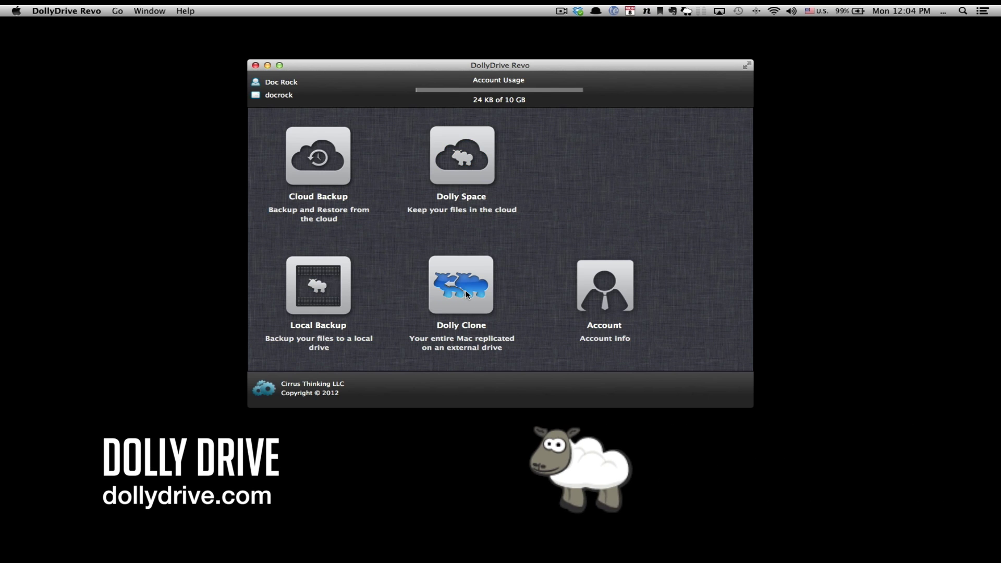
left_click(464, 290)
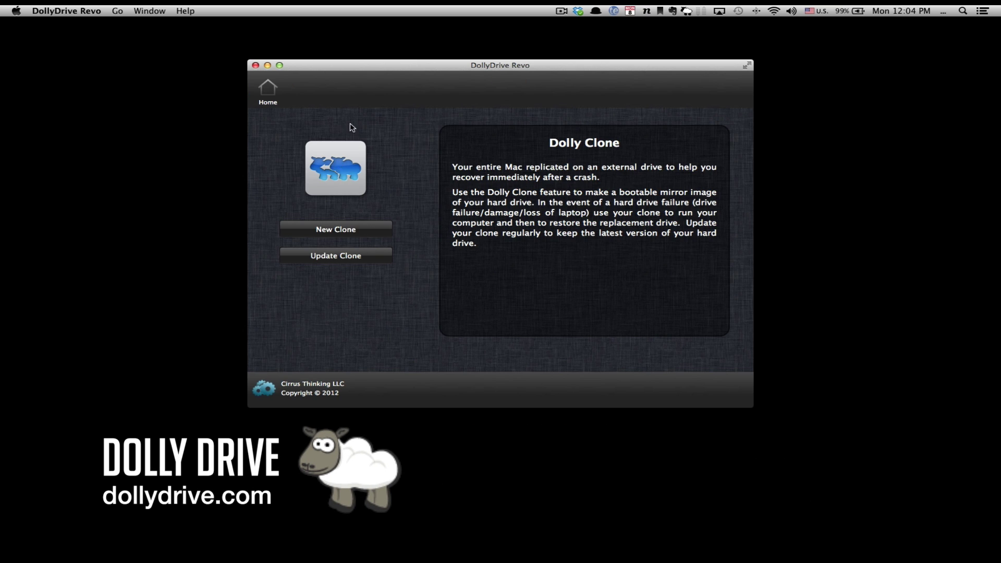
left_click_drag(413, 66, 191, 35)
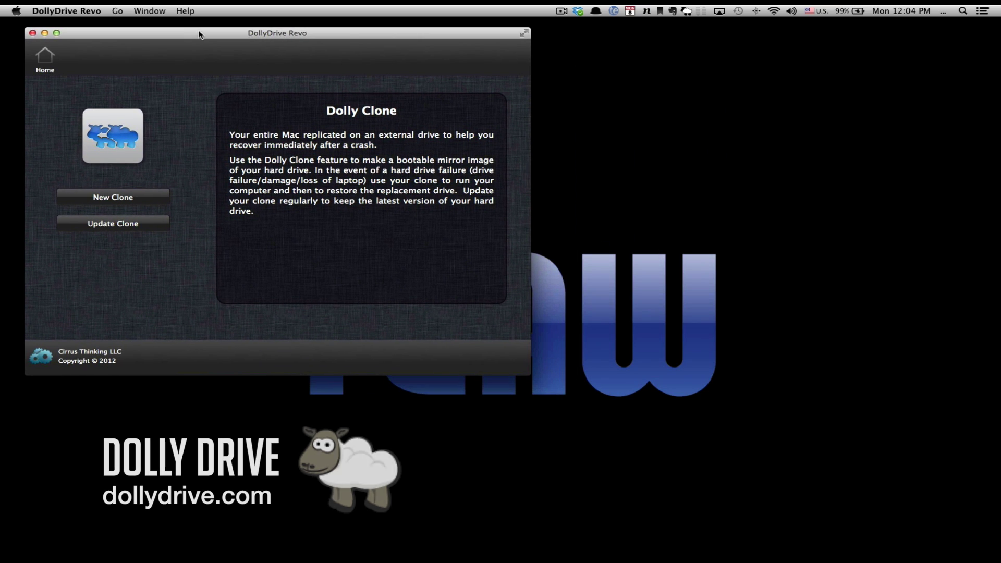
left_click(644, 219)
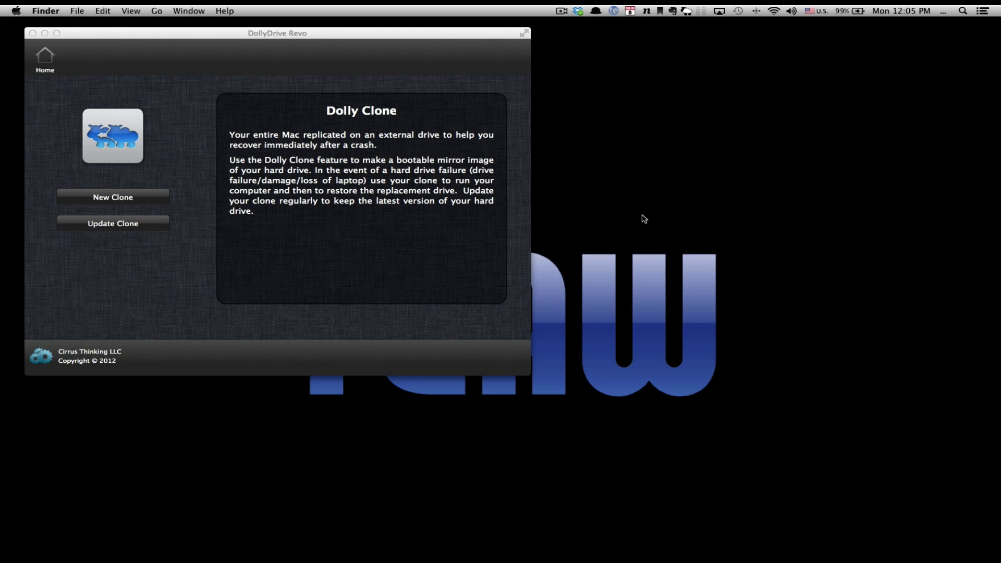
Step: Launch Disk Utility from the launcher search and select the 500.11 GB Iomega drive
key("alt+space")
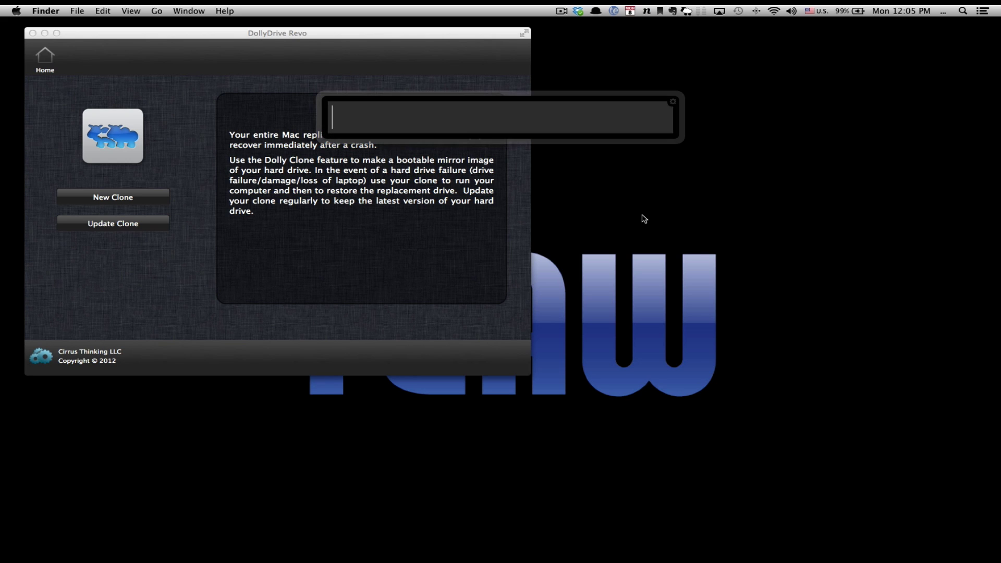
type("disy")
key("BackSpace")
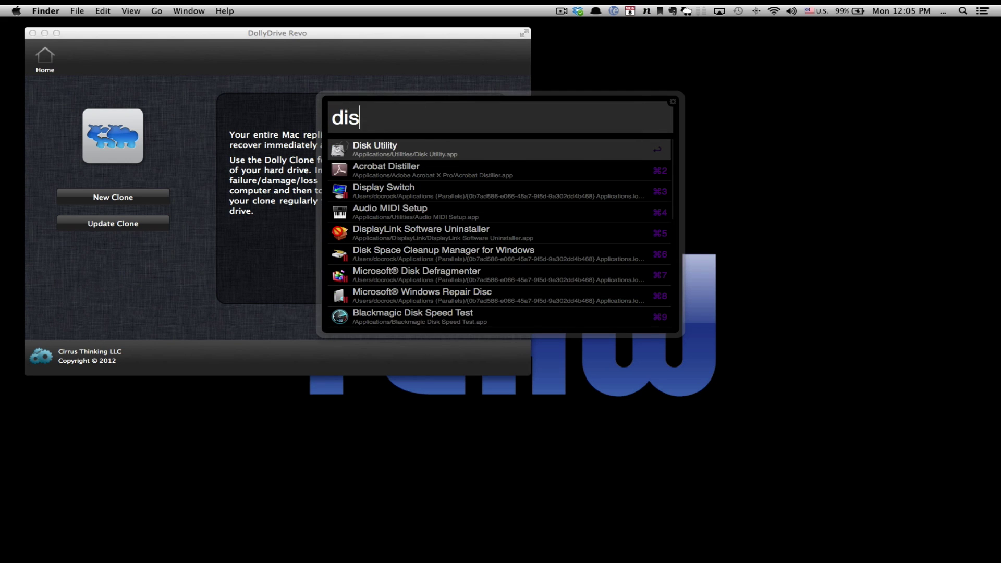
key("Return")
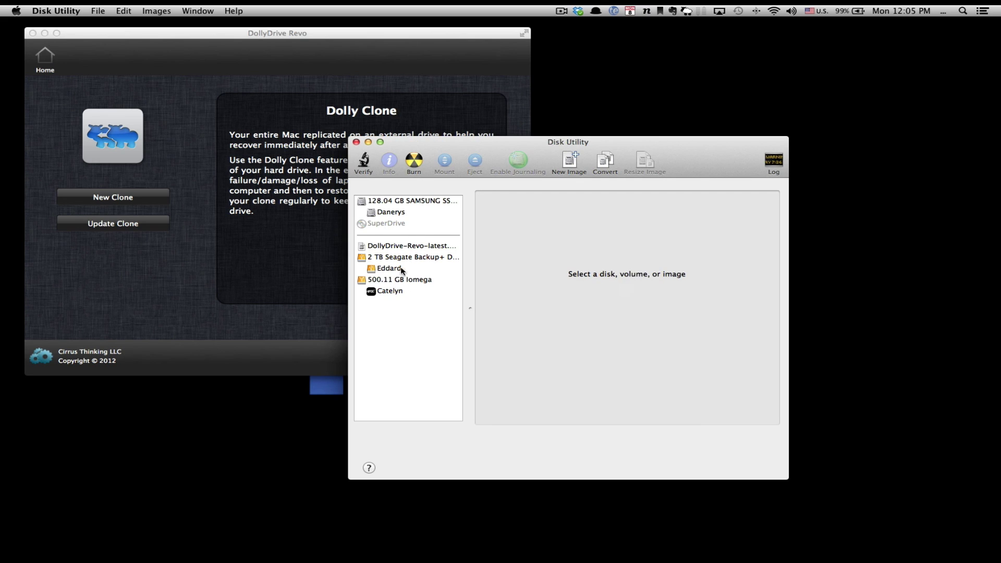
left_click(405, 291)
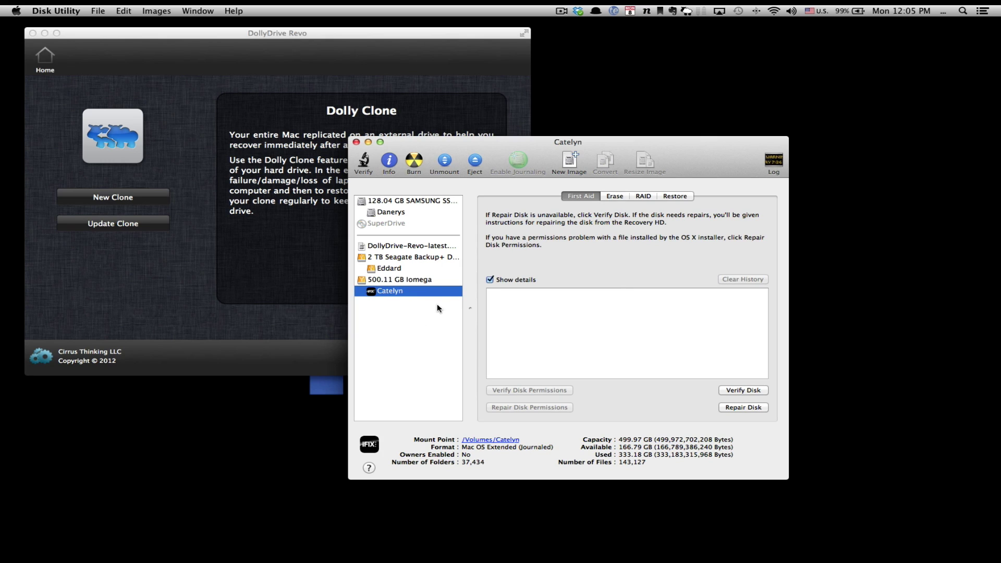
left_click(417, 279)
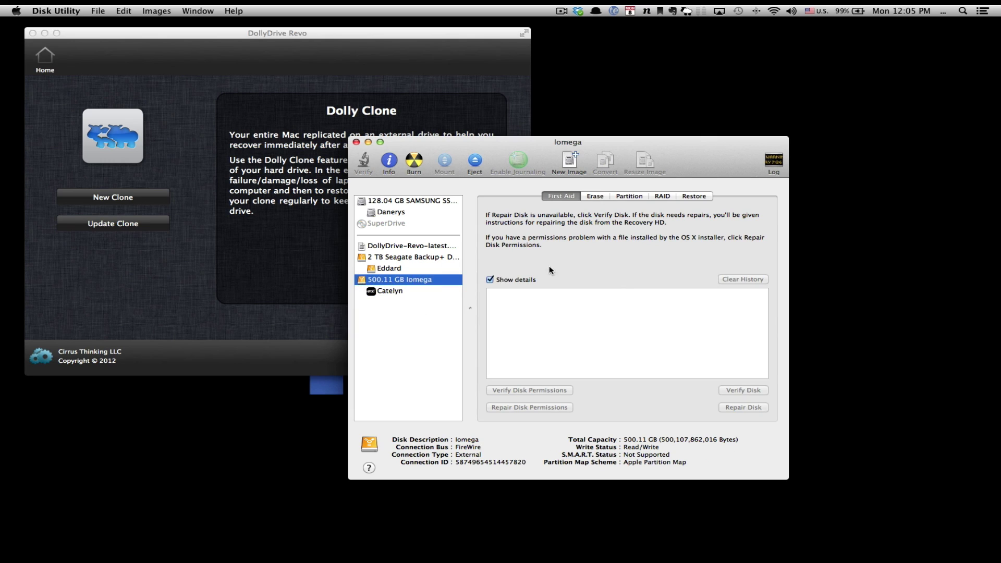
Step: Show the Iomega drive's partition layout, briefly checking the SAMSUNG SSD's partitions first
left_click(629, 196)
left_click_drag(700, 164, 772, 91)
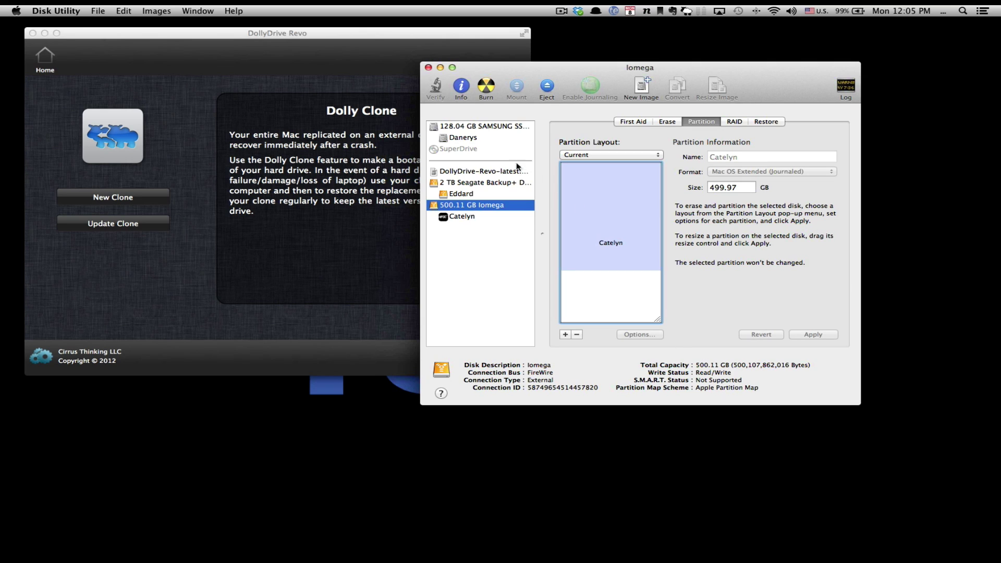
left_click(475, 129)
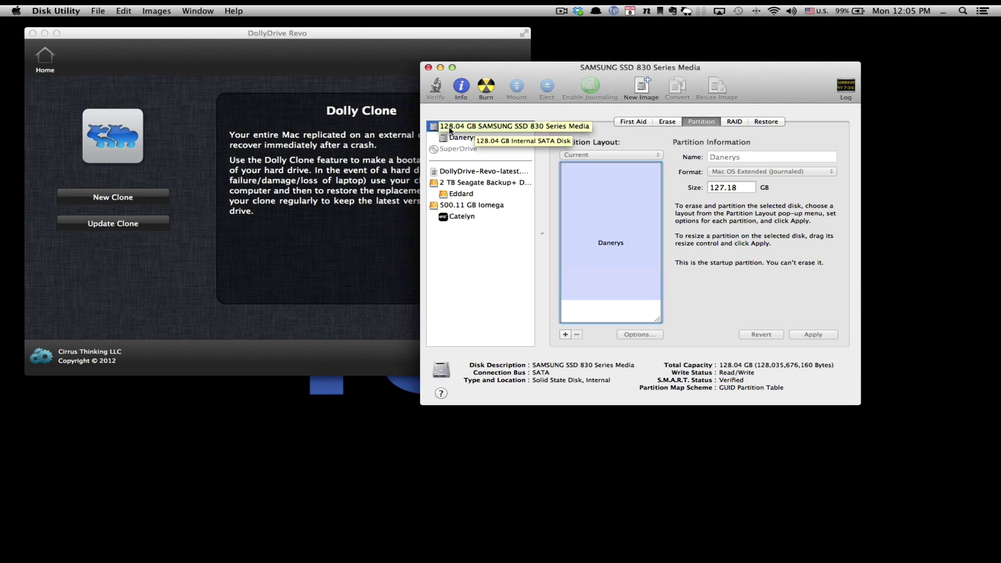
left_click(496, 205)
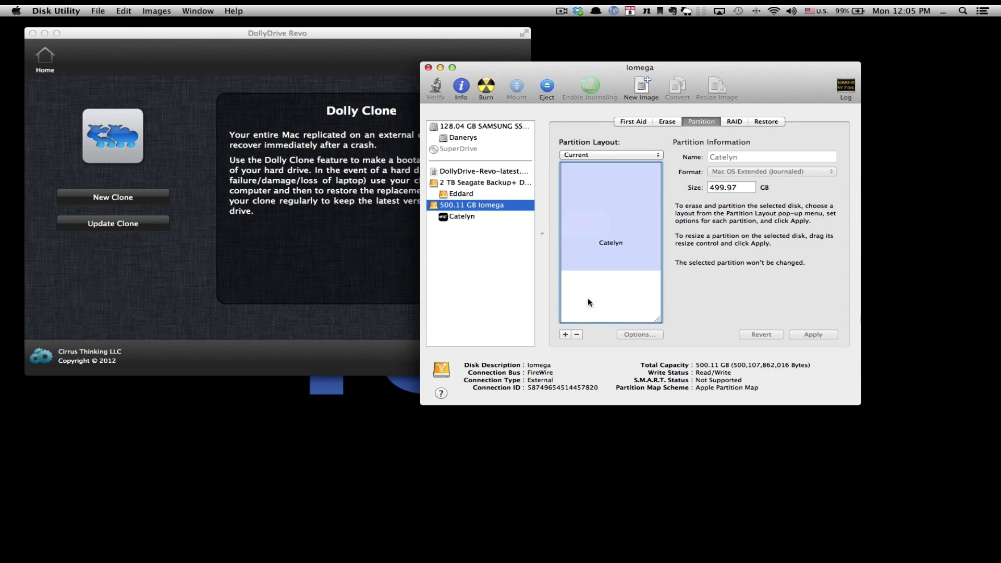
mouse_move(597, 304)
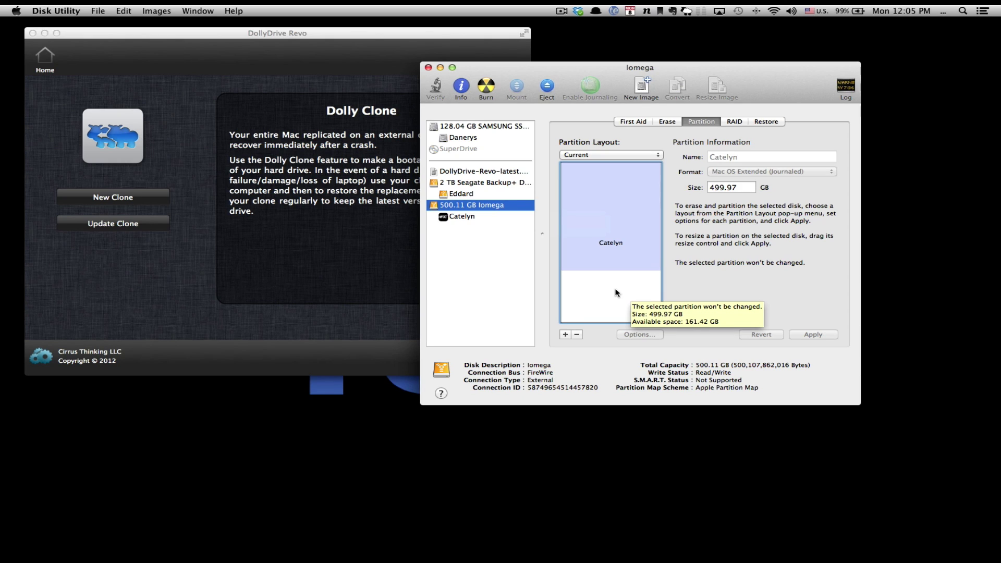
Step: Add a Catelyn 2 partition to the Iomega drive and resize it to 134.67 GB
left_click(566, 335)
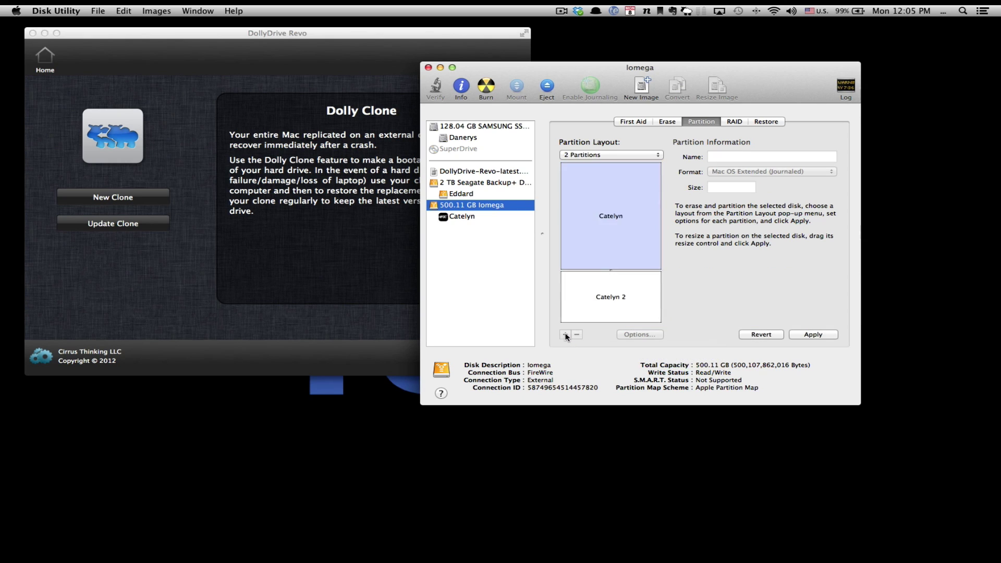
left_click(601, 310)
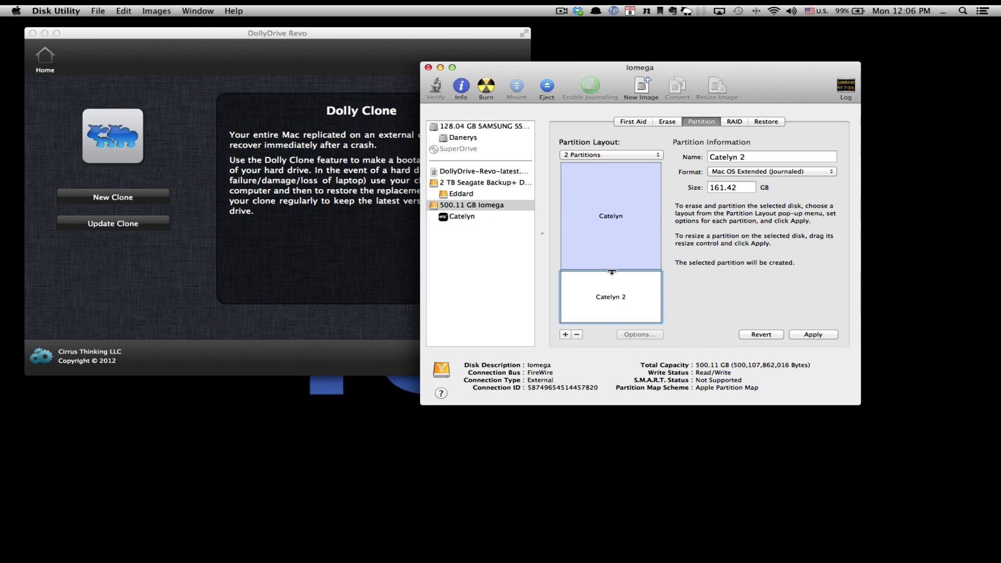
left_click_drag(611, 269, 611, 279)
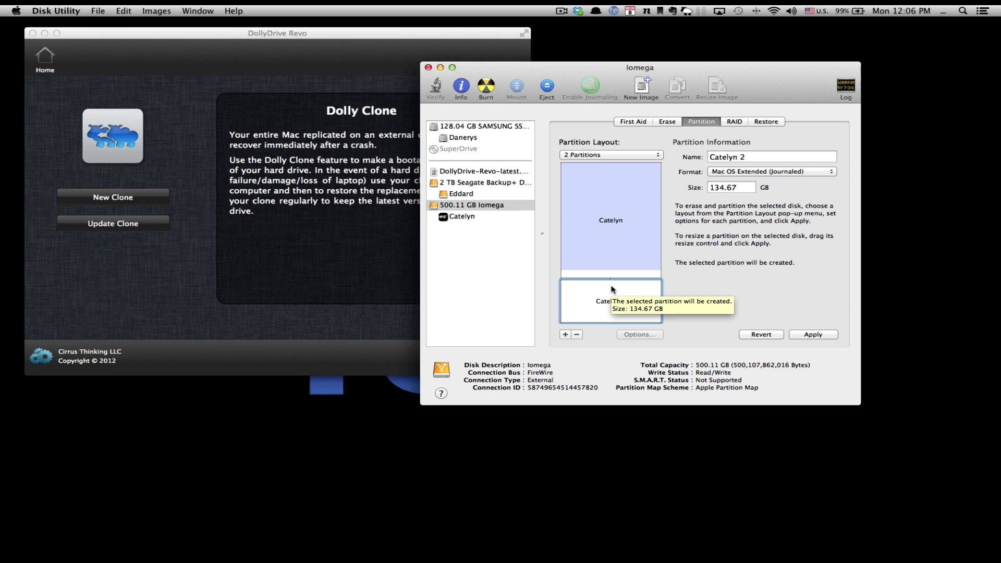
Step: Name the 134.67 GB partition 'DollyClone' and verify it alongside the 363.62 GB Catelyn
left_click(755, 157)
triple_click(756, 157)
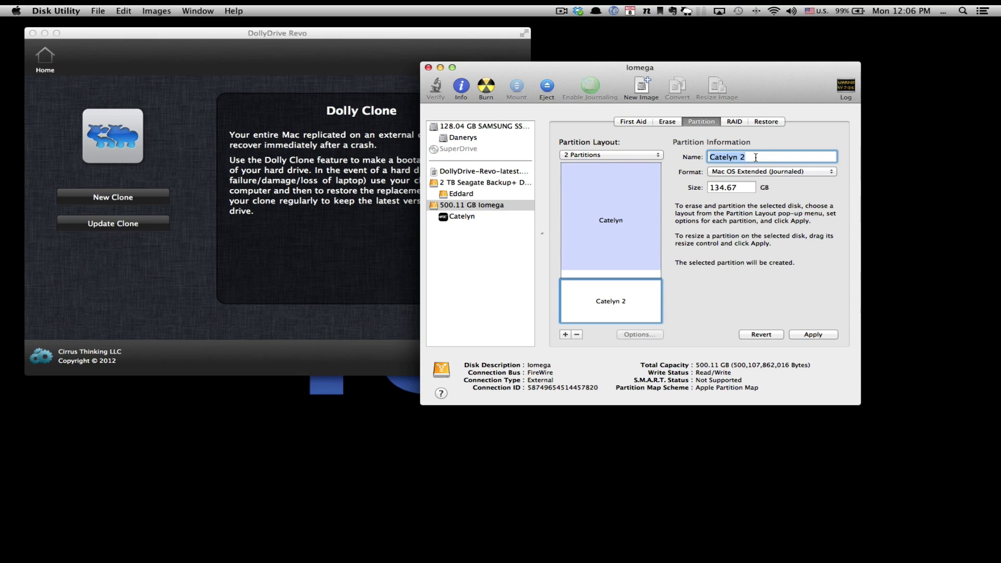
type("DollyClone")
left_click(582, 301)
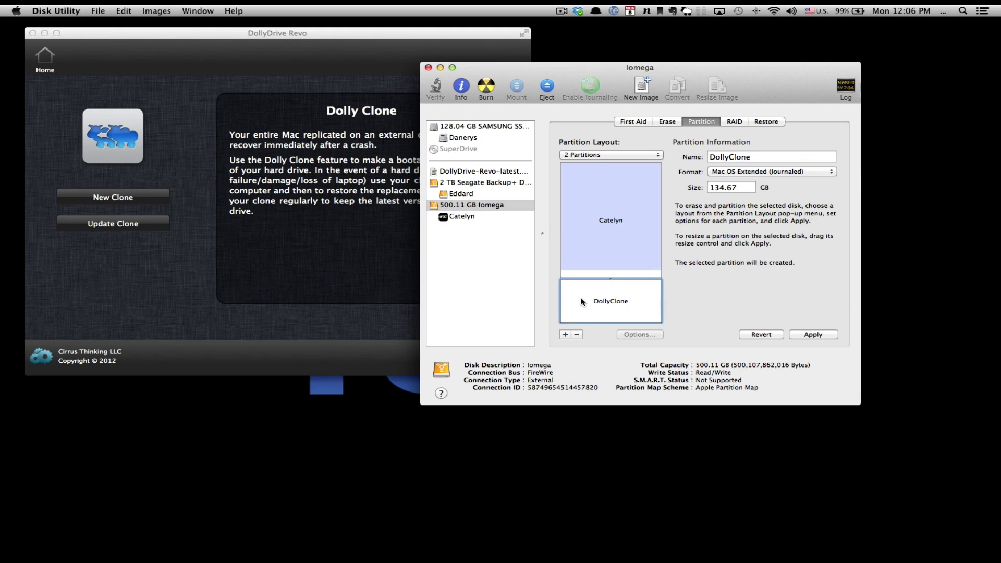
left_click(611, 260)
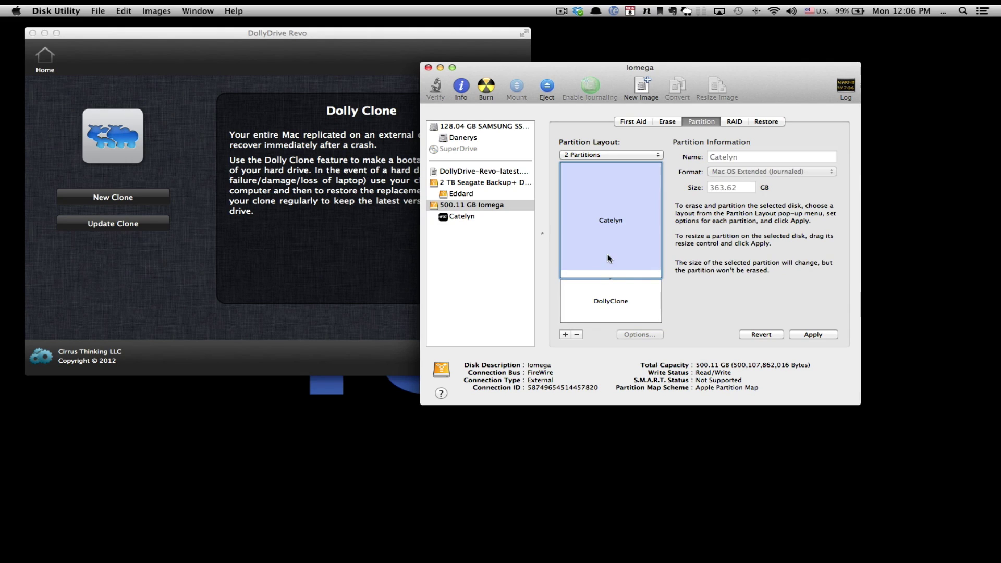
left_click(625, 303)
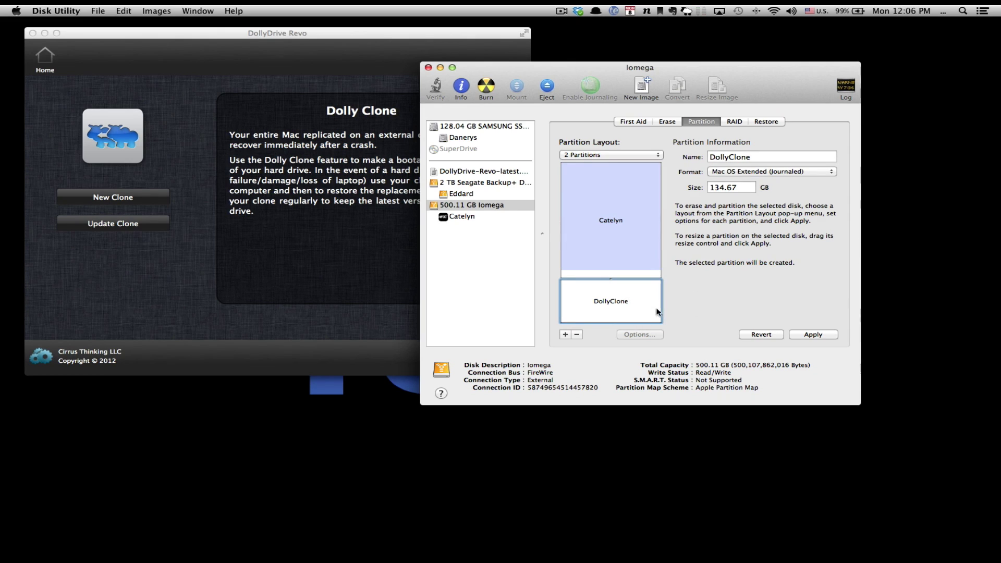
Step: Apply the new layout and confirm partitioning the Iomega disk
left_click(818, 334)
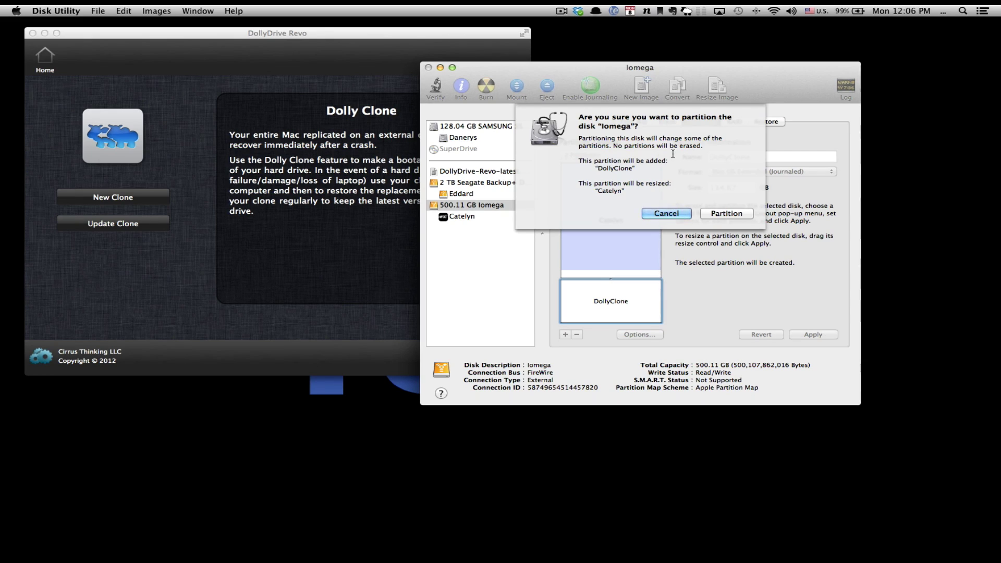
left_click(735, 218)
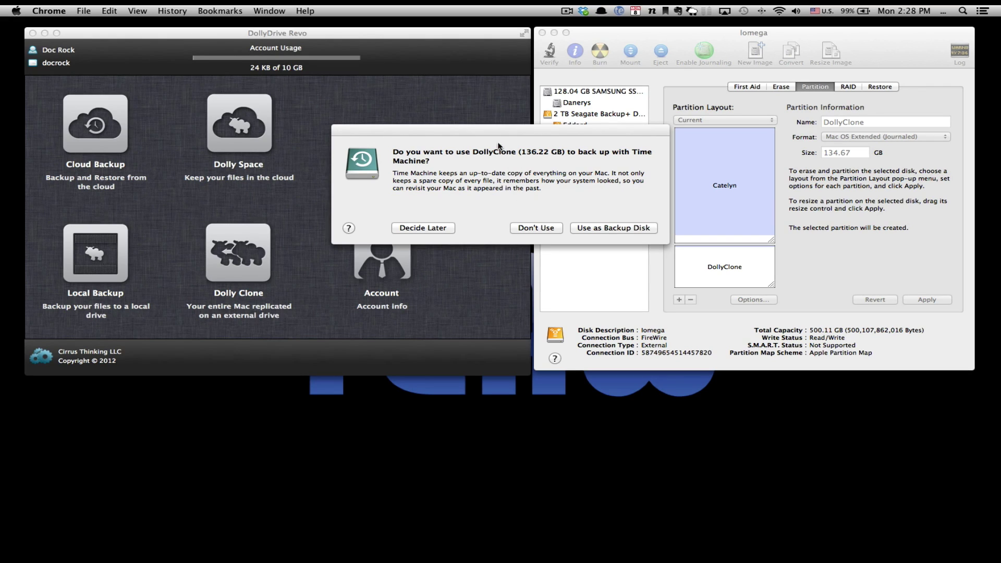
Step: Dismiss the Time Machine prompt about DollyClone and bring DollyDrive Revo to the front
left_click_drag(482, 135, 491, 380)
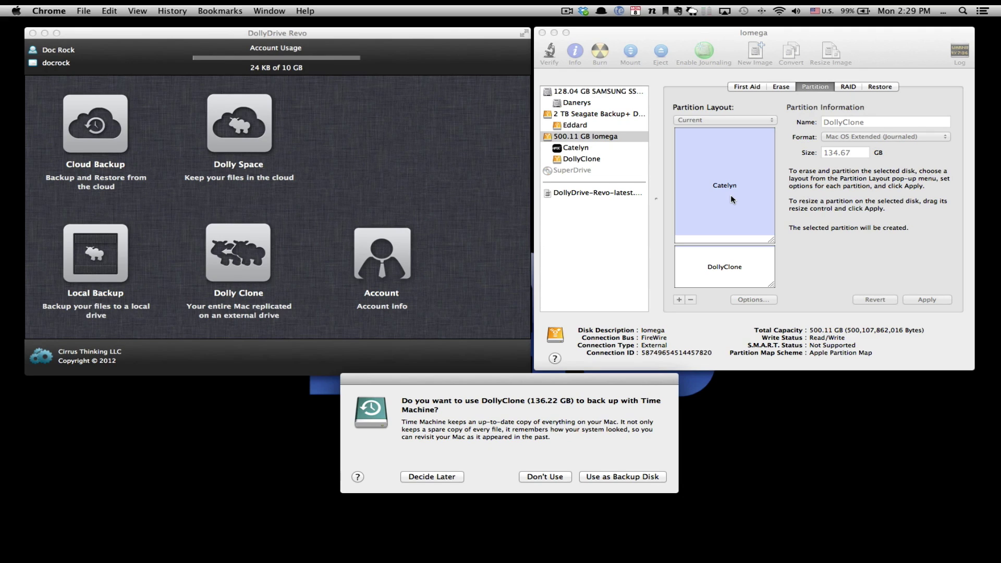
key("Escape")
left_click(436, 201)
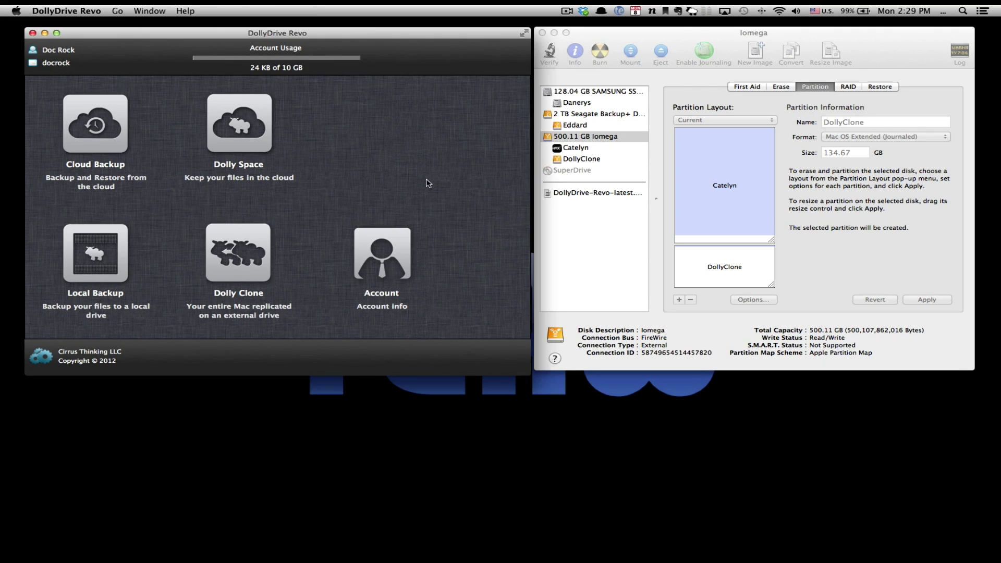
Step: Set up a new Dolly Clone with Danerys as source and DollyClone as destination
left_click(244, 253)
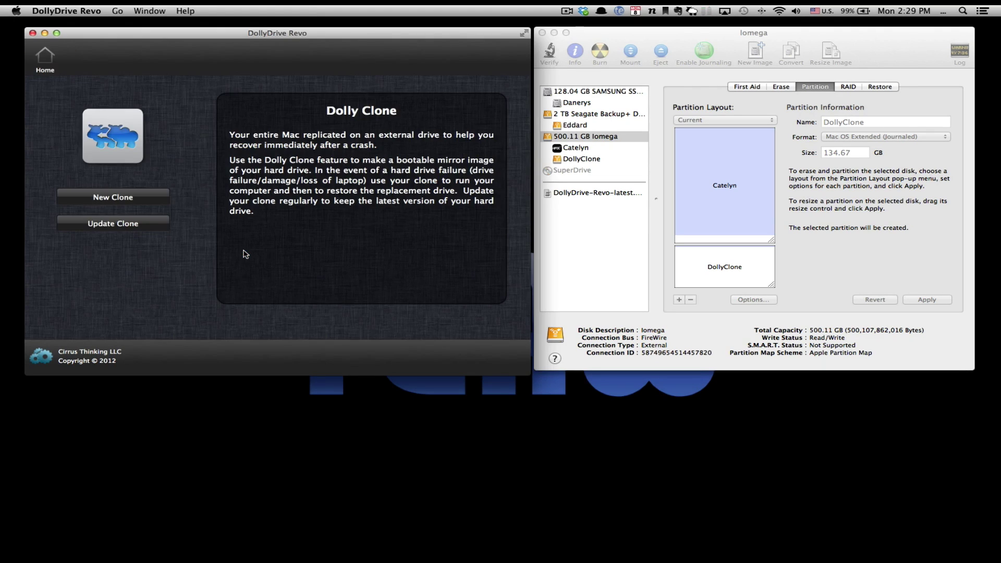
left_click(90, 198)
left_click(280, 130)
left_click(321, 250)
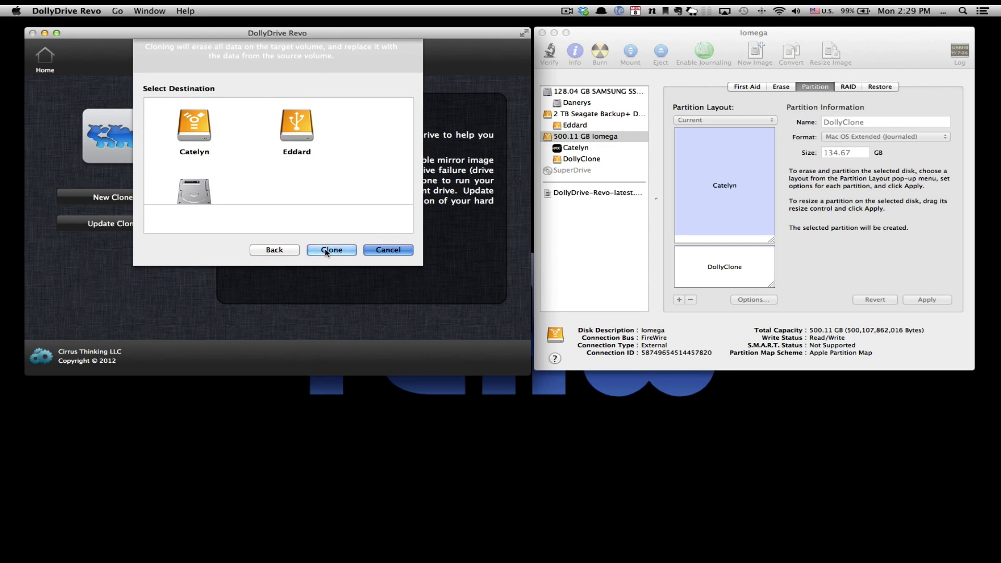
left_click(260, 249)
left_click(295, 204)
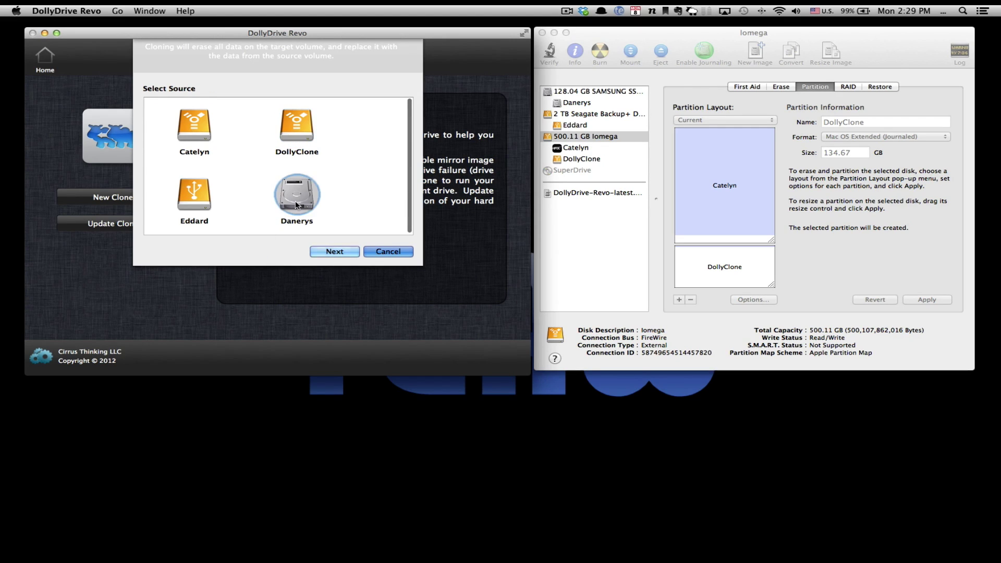
left_click(328, 251)
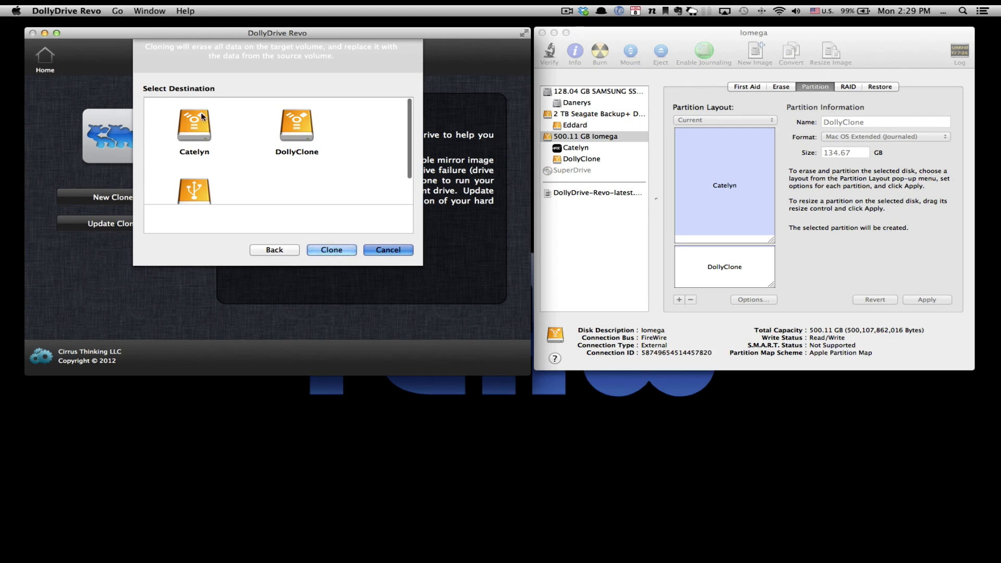
left_click(287, 136)
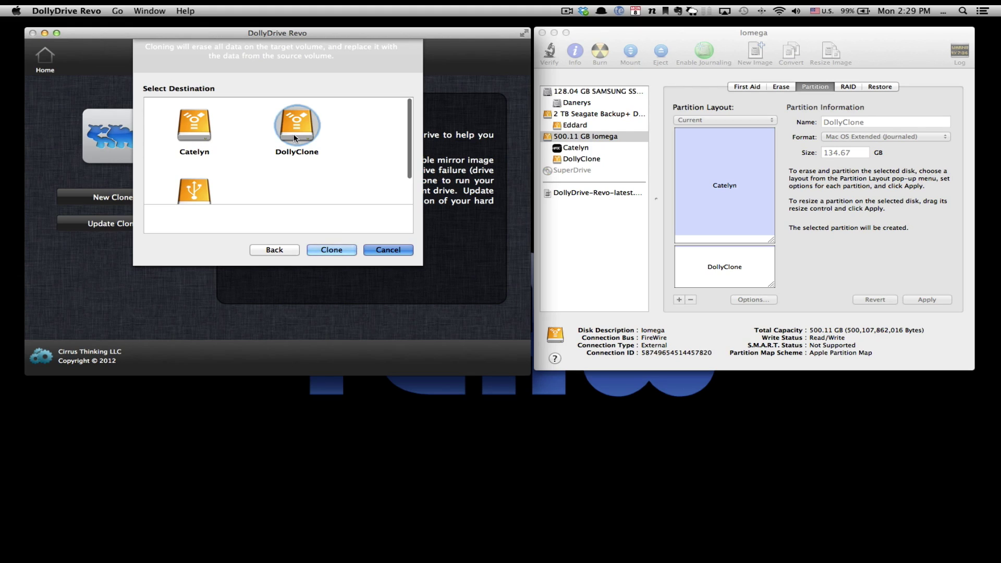
Step: Start the clone, confirm erasing DollyClone, and authorize it with the administrator password
left_click(333, 250)
left_click(362, 93)
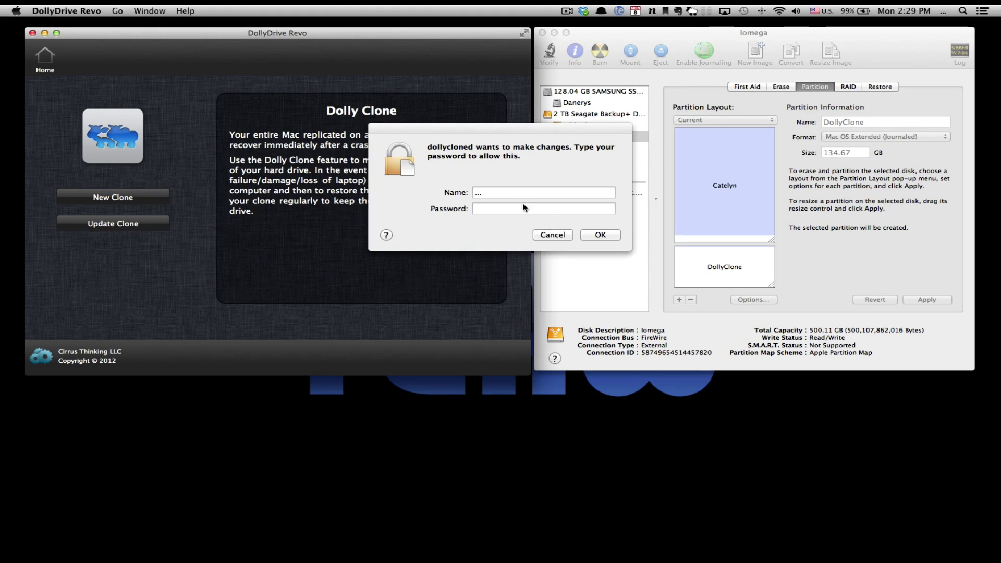
left_click(520, 209)
type("•")
left_click(593, 234)
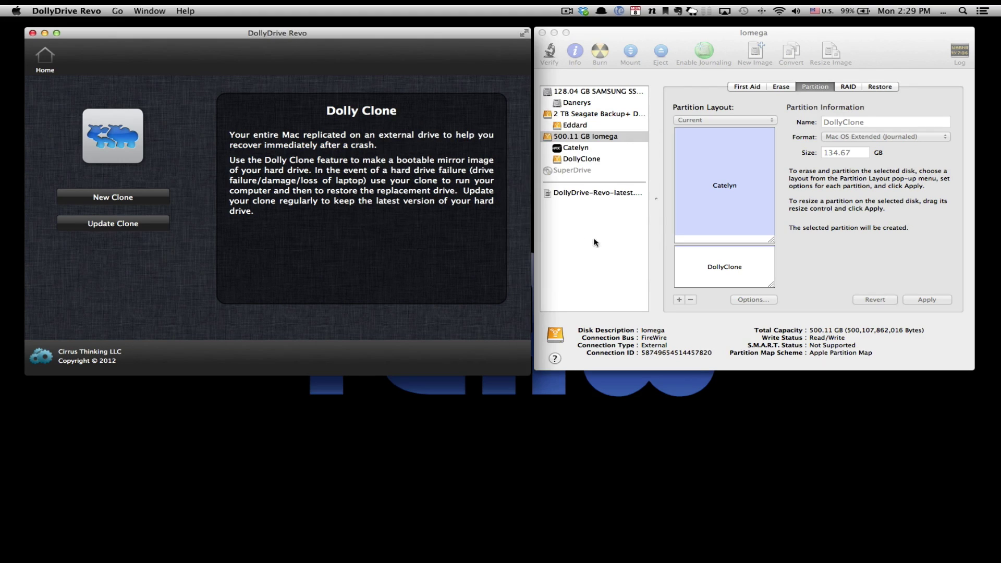